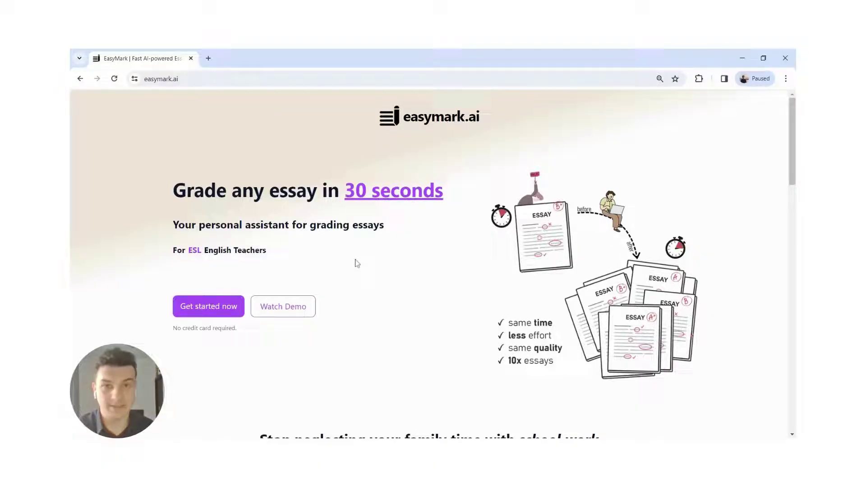
Open the essay grader and sign in with a Google account
left_click(204, 309)
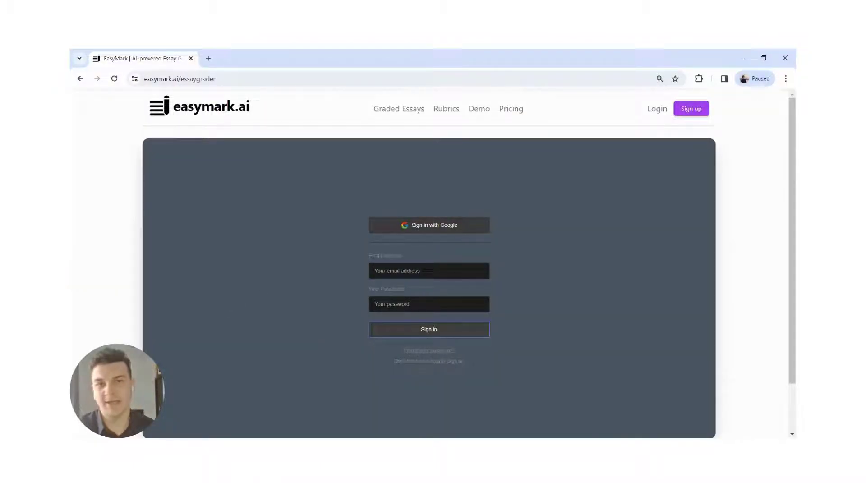
left_click(433, 227)
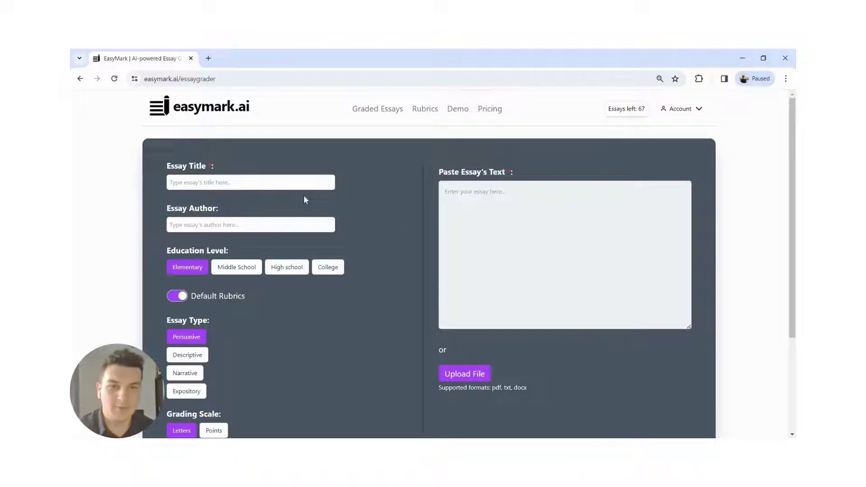
Enter the essay title "A Journey Through the Enchanted Forest" and fill in the author's name
left_click(271, 182)
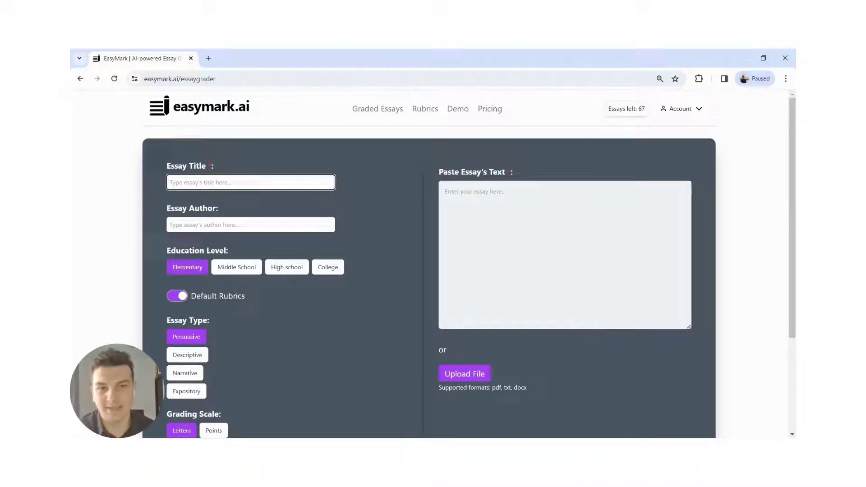
type("A Journey Through the Enchanted Forest")
key("Tab")
type("Dan")
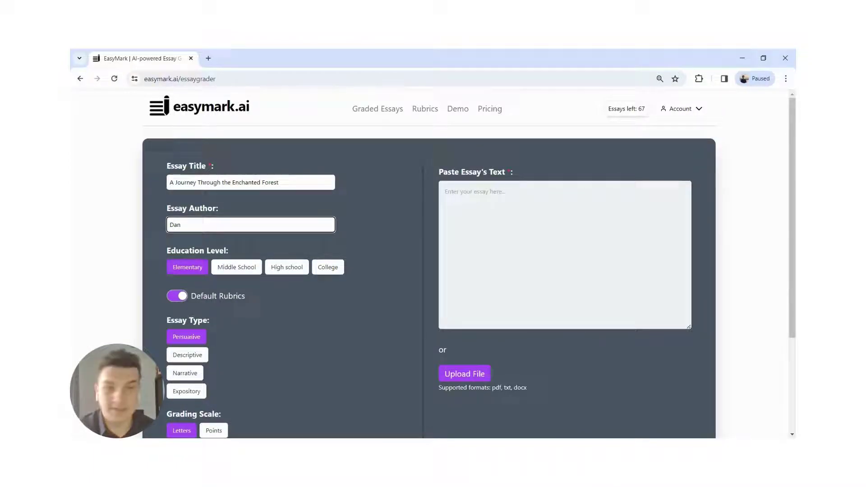
Paste the copied full text of the enchanted forest essay into the essay text box
key("alt+Tab")
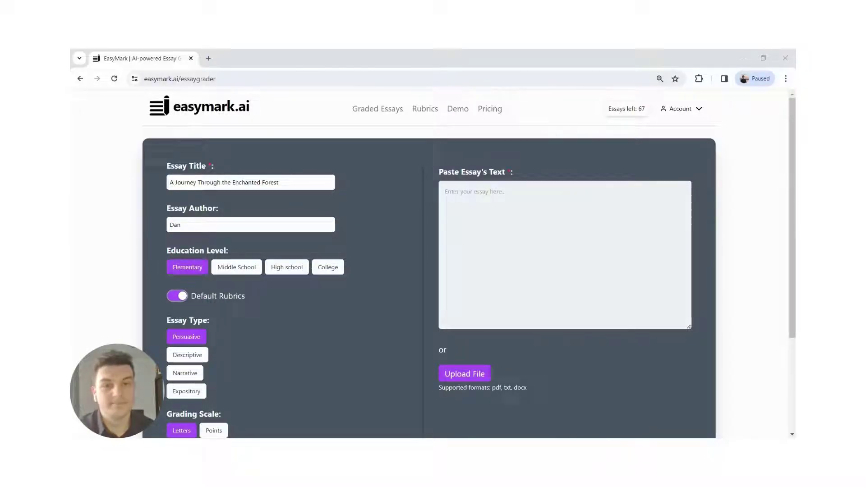
left_click(497, 216)
key("ctrl+v")
left_click(413, 207)
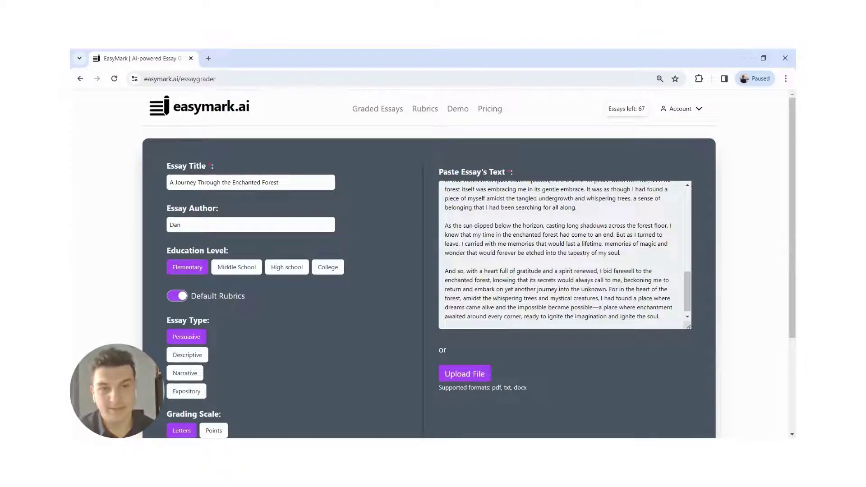
Set the essay type to Narrative and grade the essay
scroll(406, 238, "down", 1)
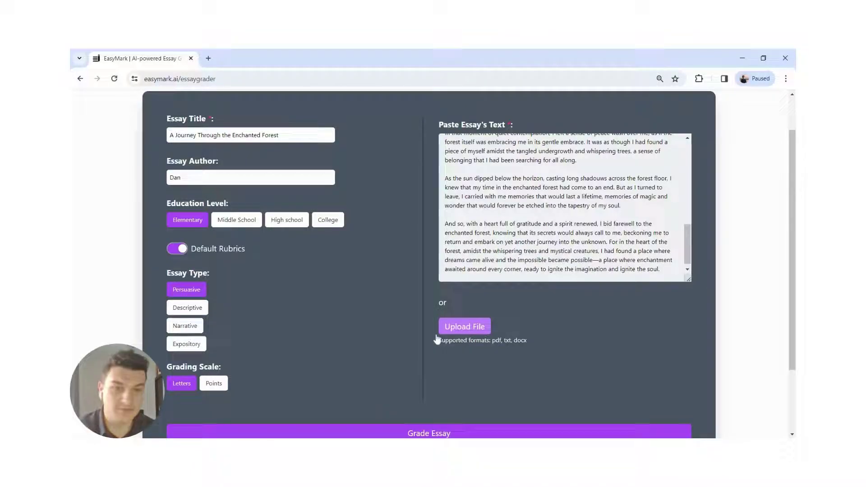
mouse_move(189, 328)
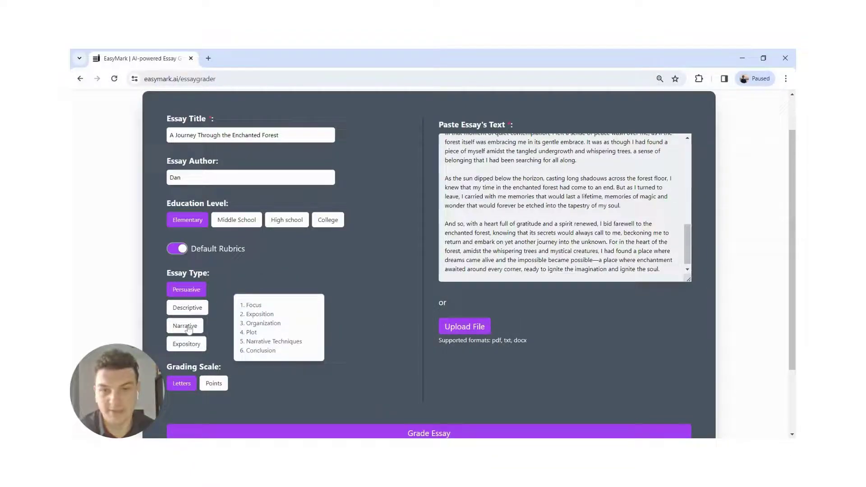
left_click(189, 328)
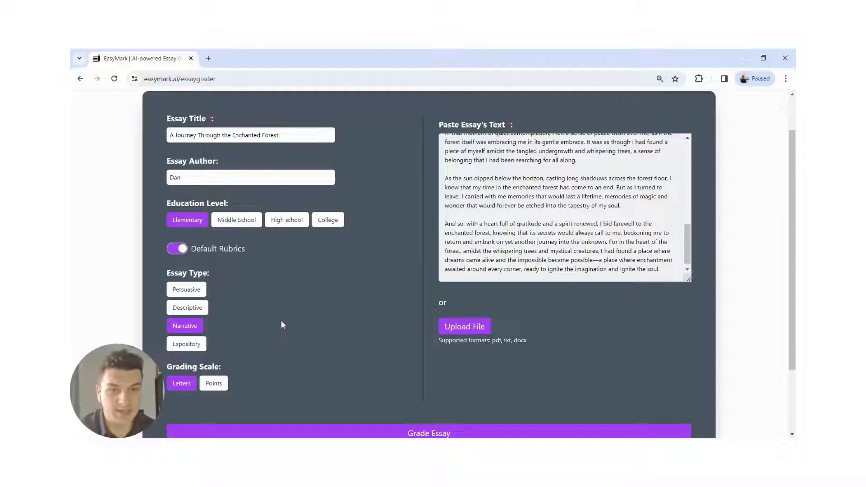
scroll(283, 318, "down", 1)
mouse_move(211, 334)
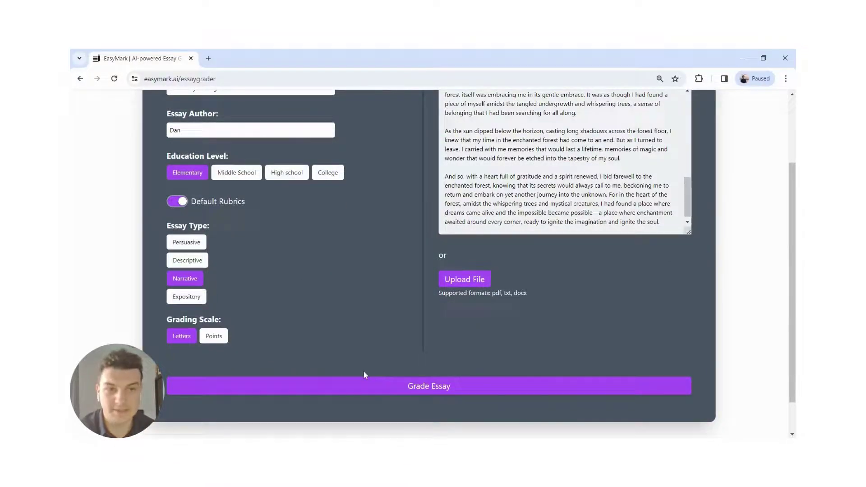
left_click(412, 385)
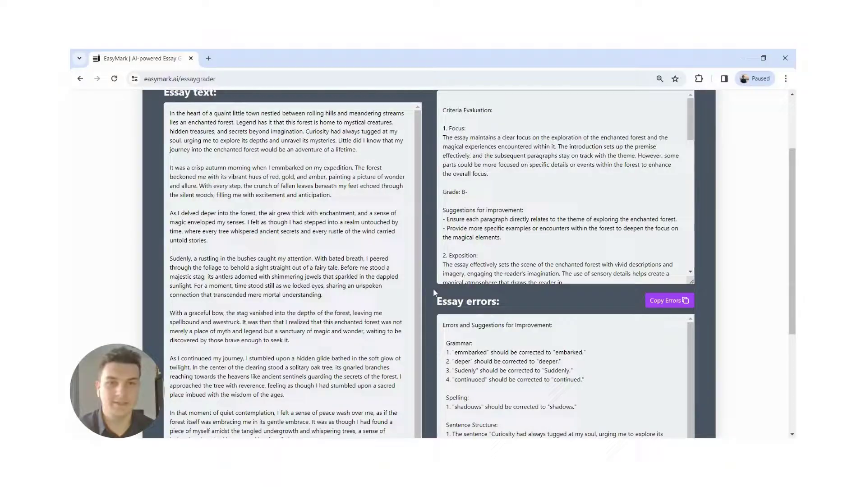
Review the detailed grading for each criterion, the overall grade and the listed essay errors
scroll(433, 288, "up", 1)
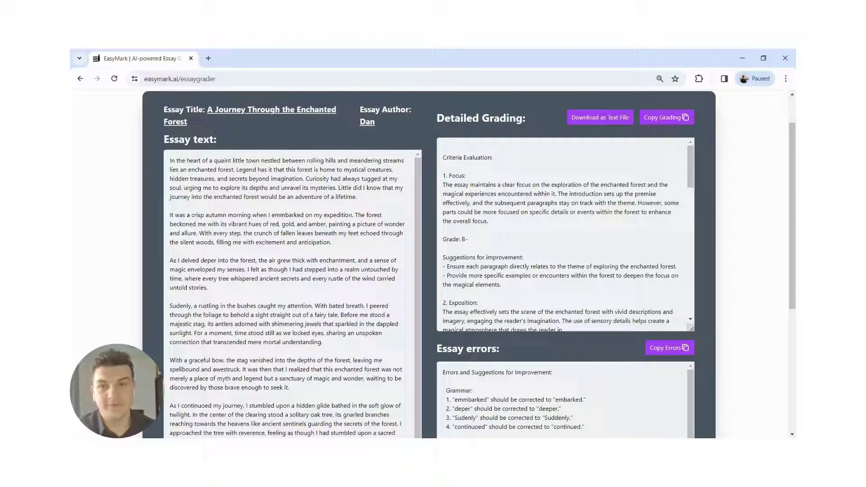
scroll(566, 234, "down", 3)
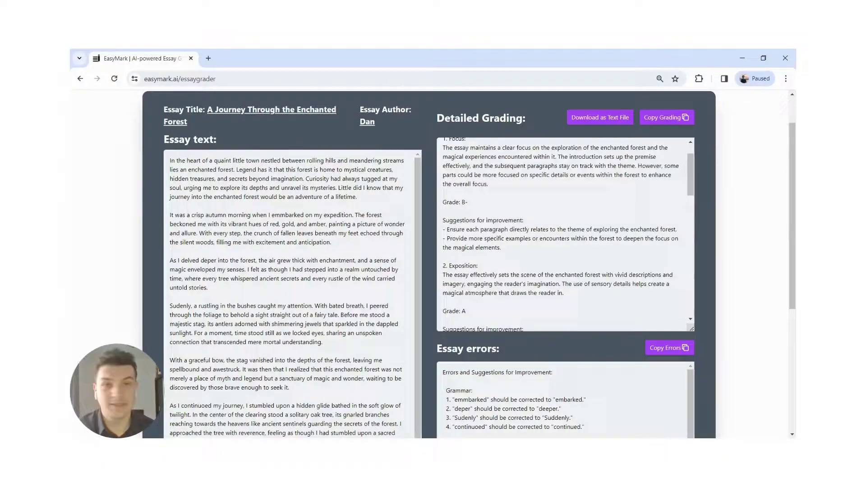
left_click_drag(443, 206, 467, 207)
scroll(467, 207, "down", 1)
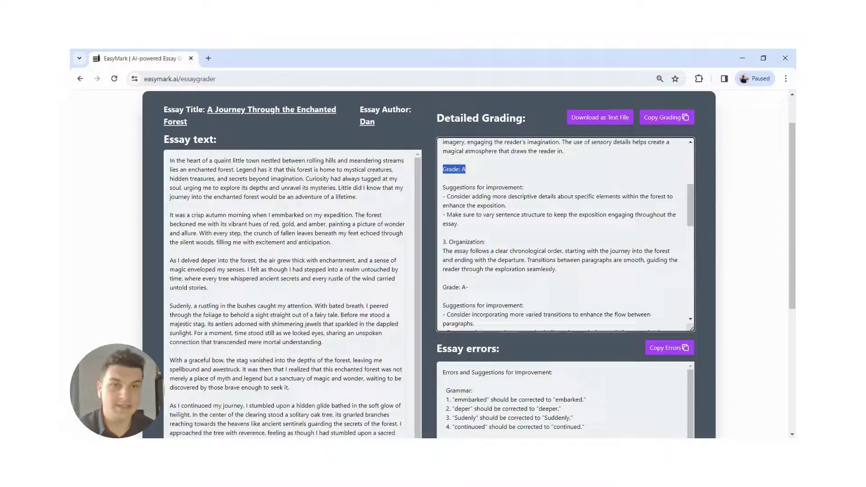
left_click_drag(449, 278, 469, 278)
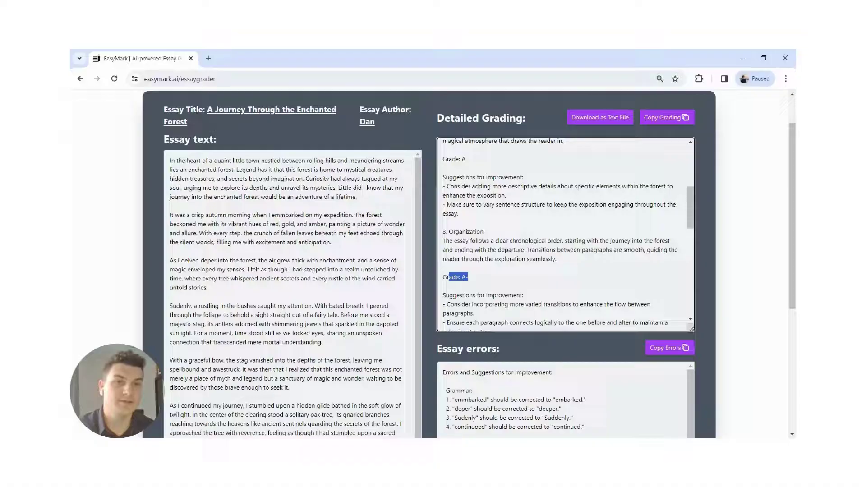
scroll(565, 234, "down", 1)
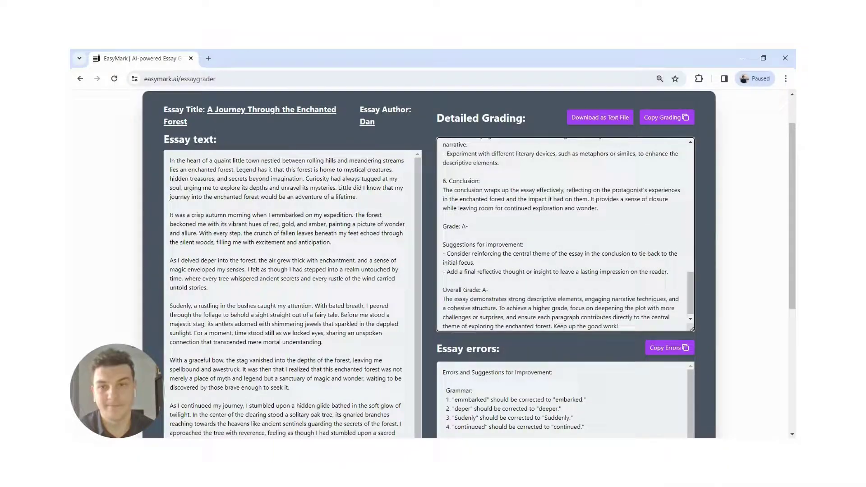
scroll(432, 284, "down", 4)
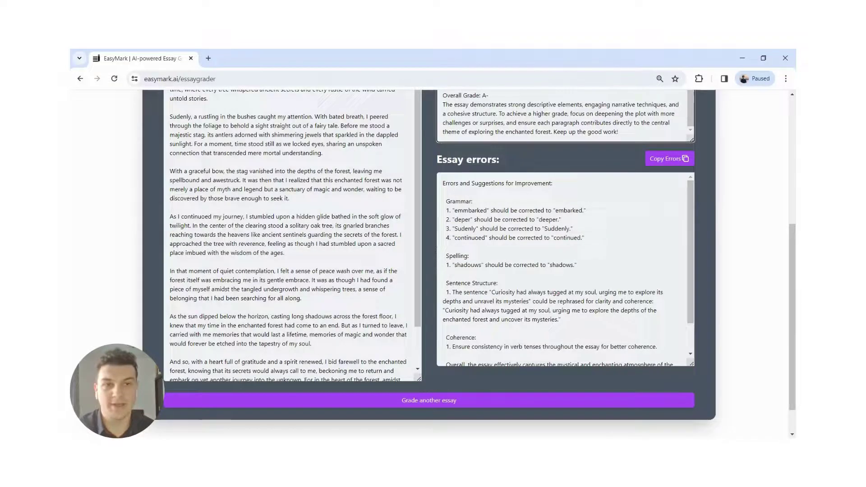
left_click_drag(475, 210, 582, 238)
left_click(582, 238)
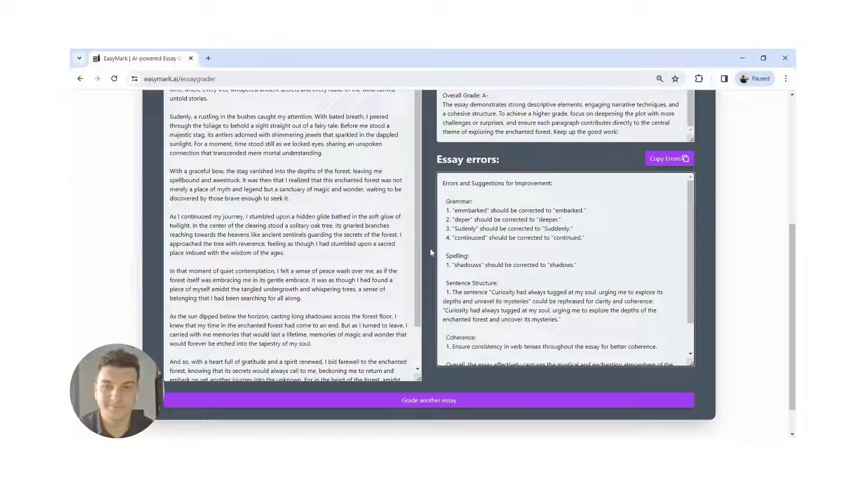
Open the history of graded essays
scroll(430, 249, "up", 1)
scroll(430, 248, "up", 4)
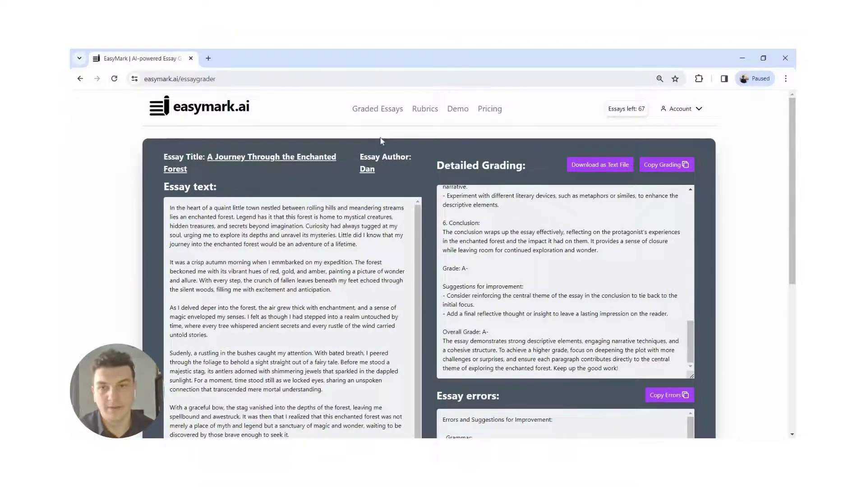
left_click(371, 113)
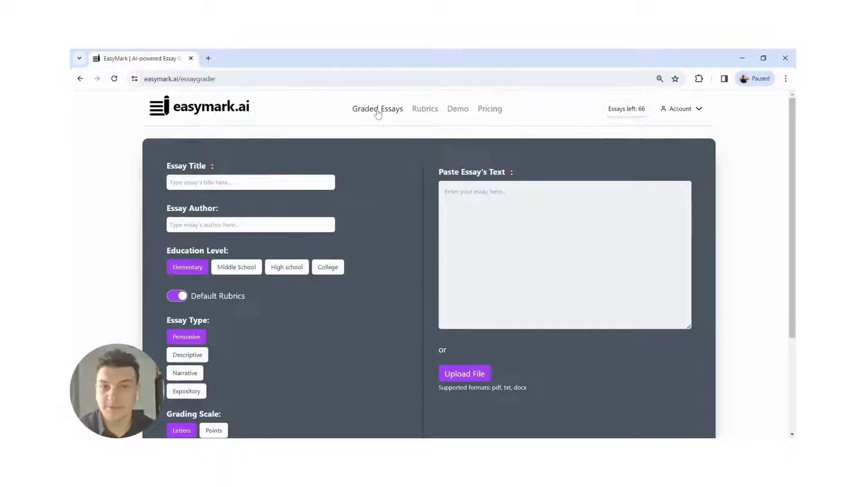
left_click(378, 112)
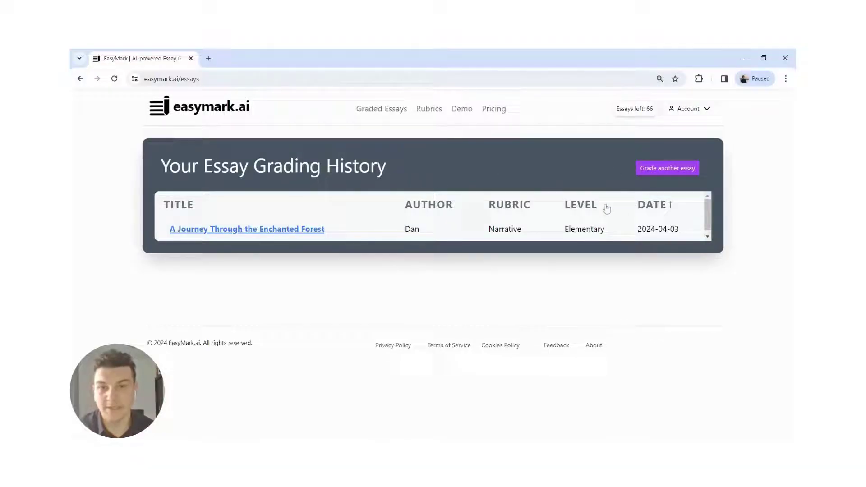
Turn off the default rubrics for another essay and start adding a new custom rubric
left_click(644, 169)
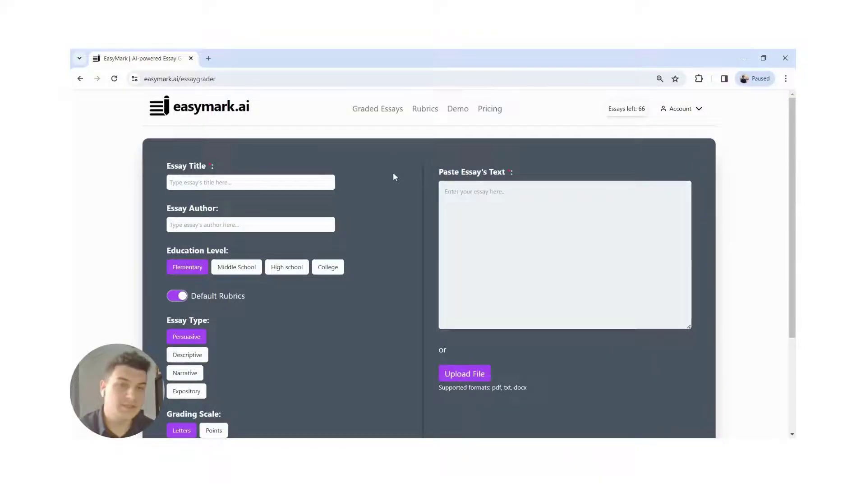
scroll(401, 173, "down", 1)
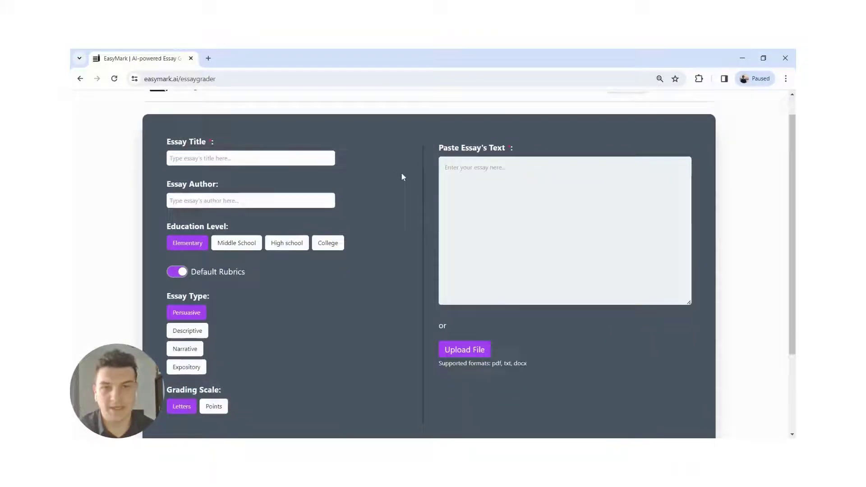
mouse_move(189, 287)
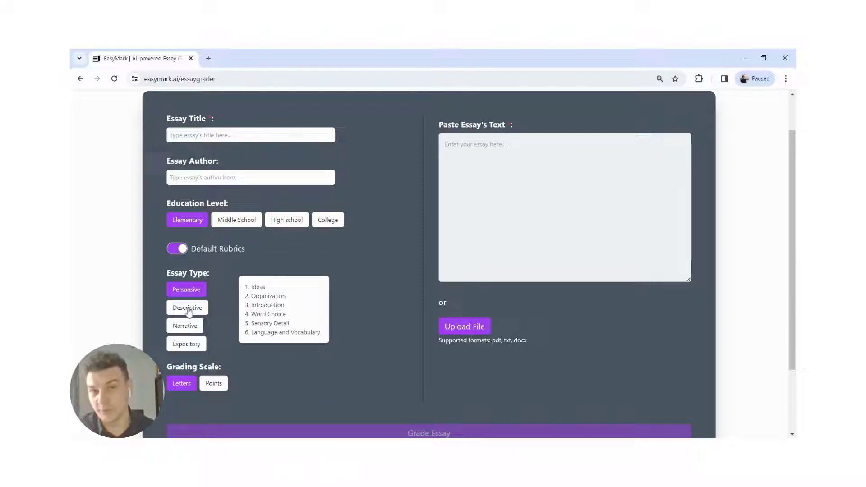
left_click(179, 252)
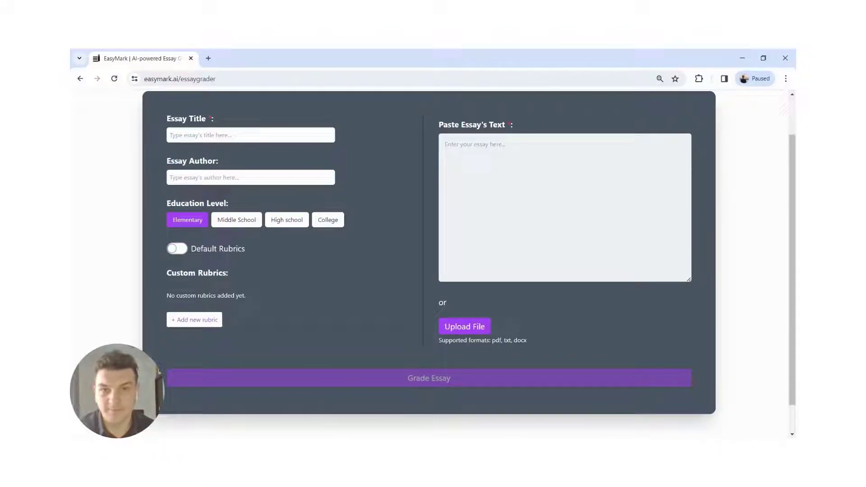
left_click(208, 320)
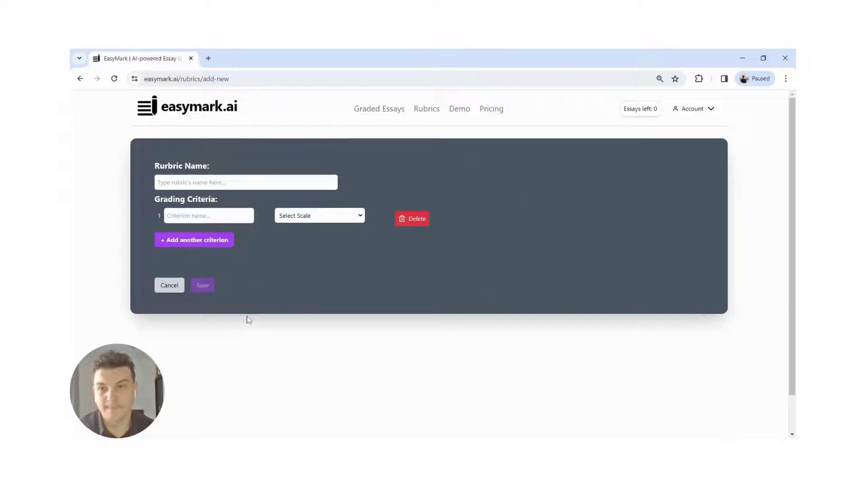
Name the new rubric "Argumentative"
left_click(199, 183)
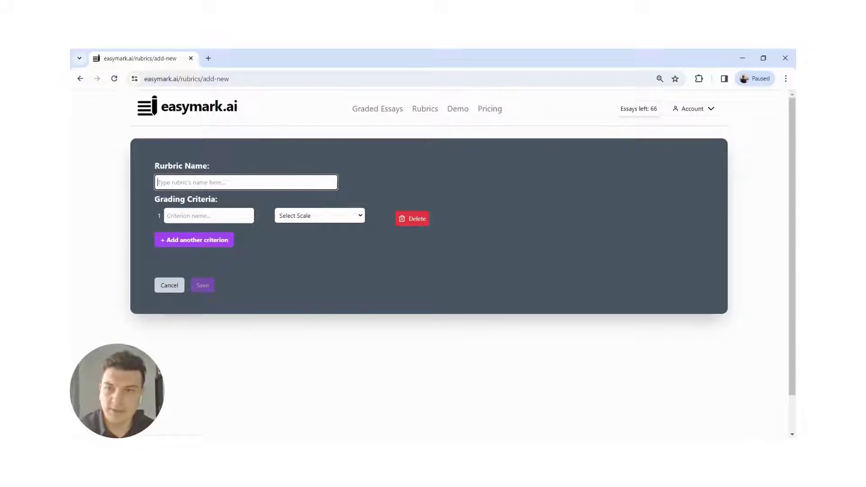
type("Argumentasti")
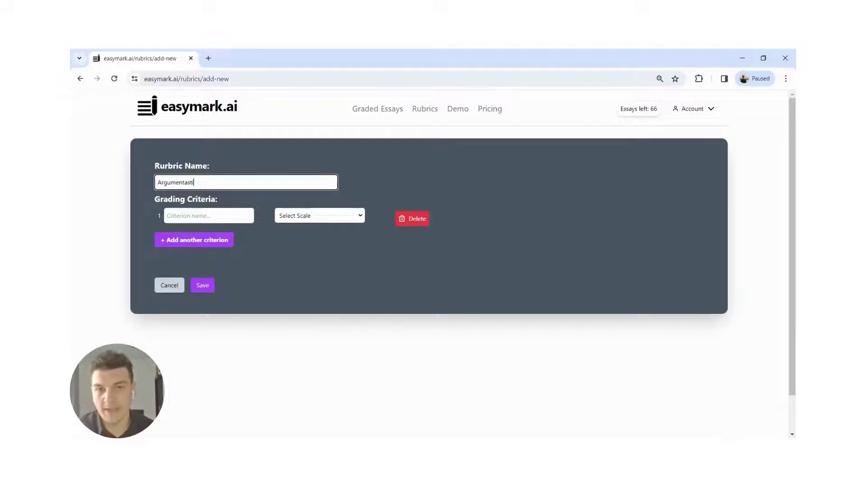
type("ve")
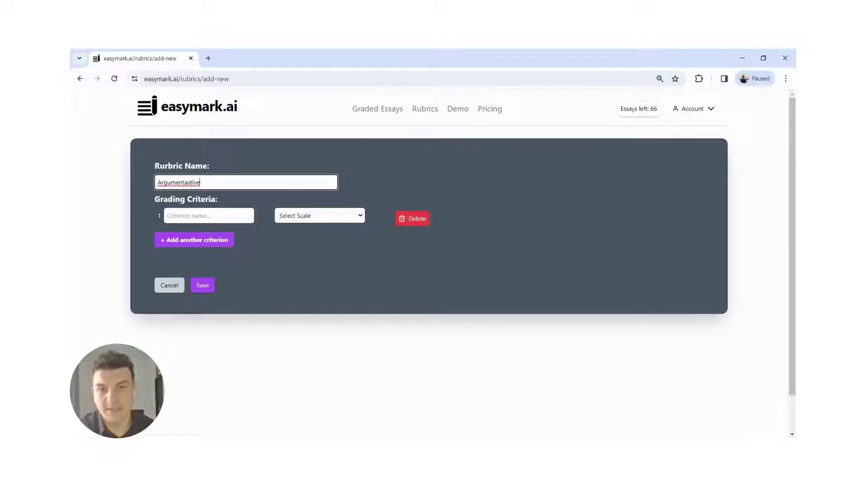
left_click(190, 183)
key("BackSpace")
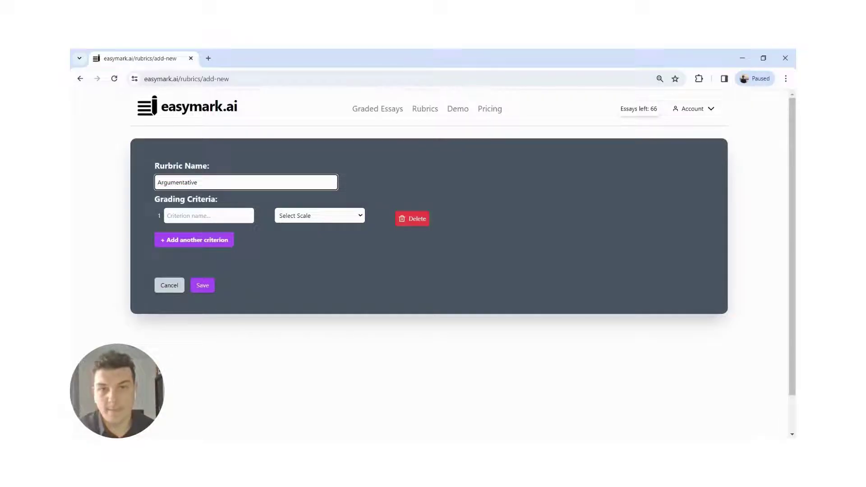
Define the first grading criterion as "Claim" with the scale 1 (min) to 4 (max)
left_click(209, 216)
type("Claim")
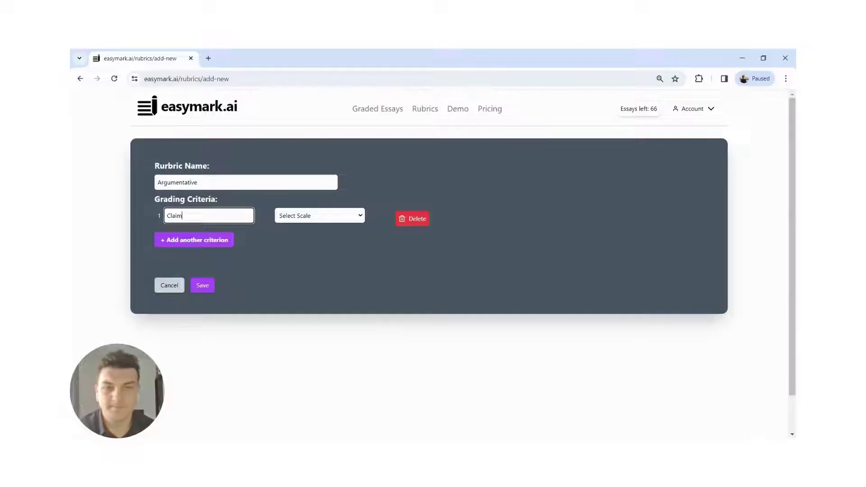
left_click(294, 224)
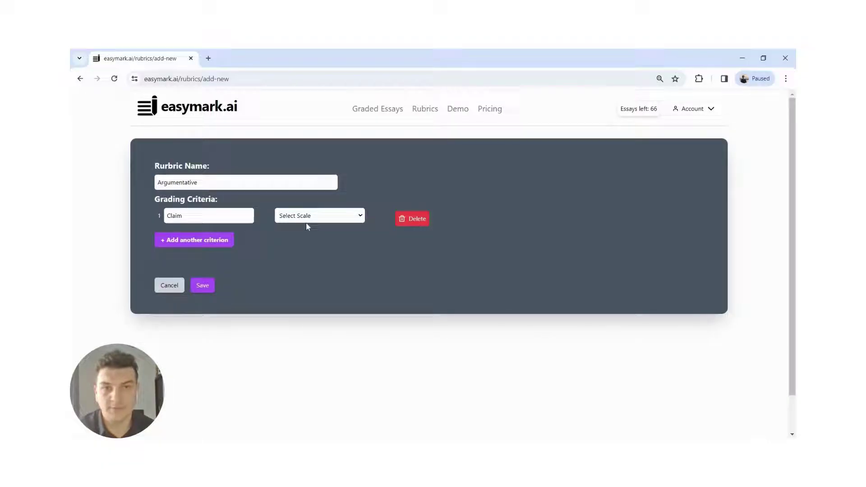
left_click(306, 223)
Add a second grading criterion named "Evidence" with the scale 1 (min) to 4 (max)
left_click(217, 241)
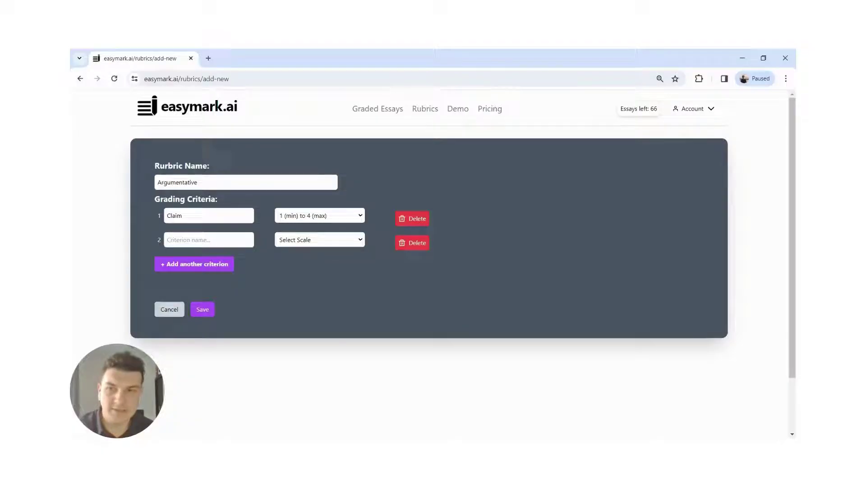
left_click(210, 240)
type("Evide")
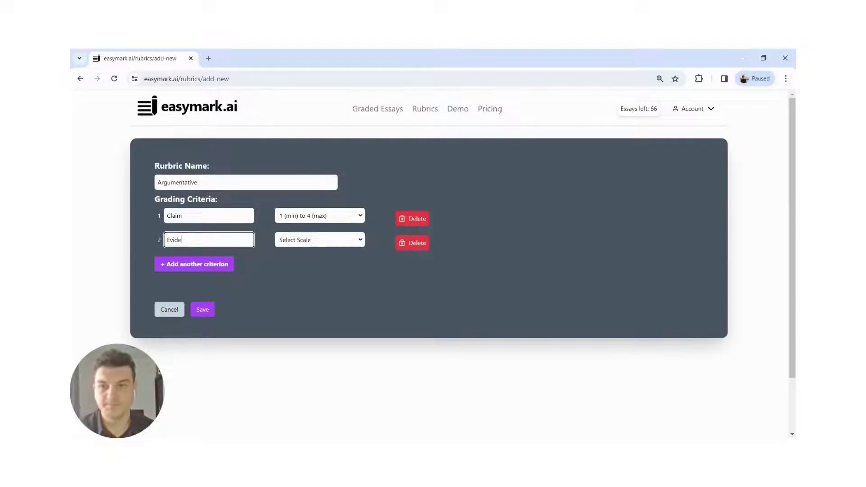
type("nce")
left_click(309, 244)
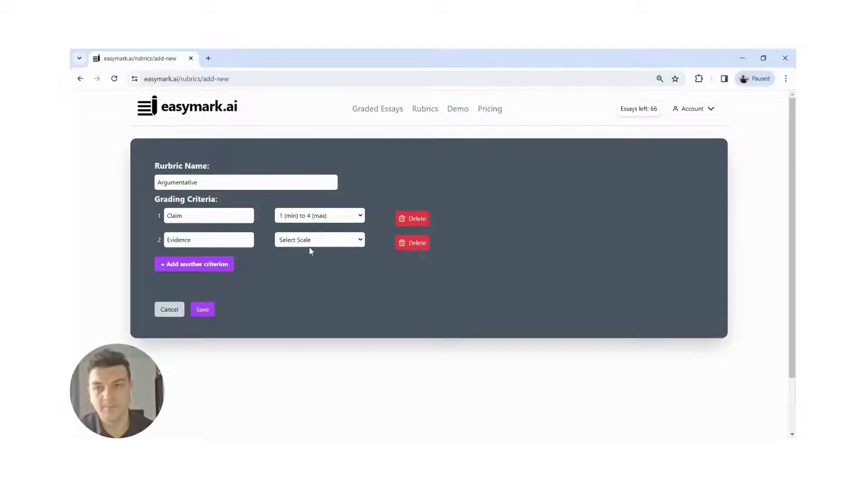
left_click(310, 256)
Add a third grading criterion named "Explanation" with the scale 1 (min) to 4 (max)
left_click(207, 266)
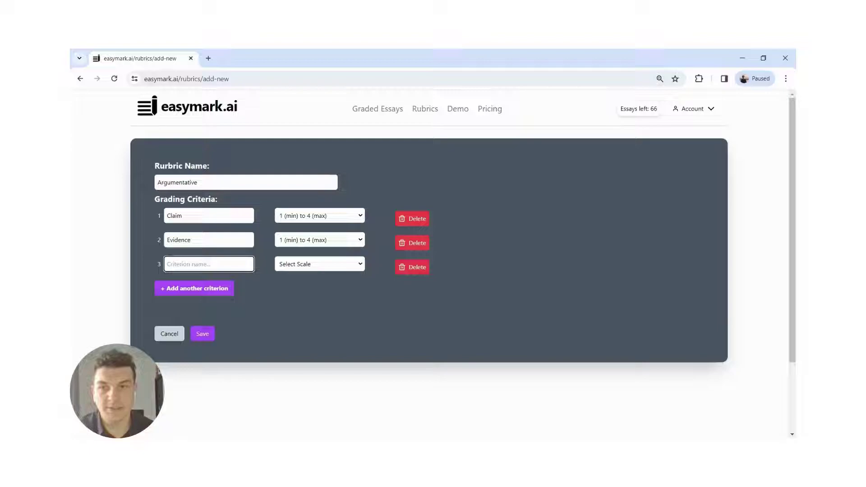
type("Explanation")
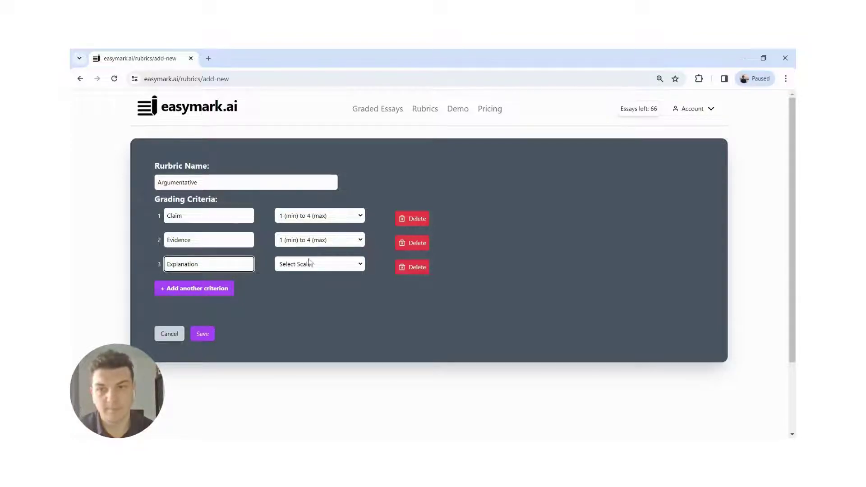
left_click(311, 266)
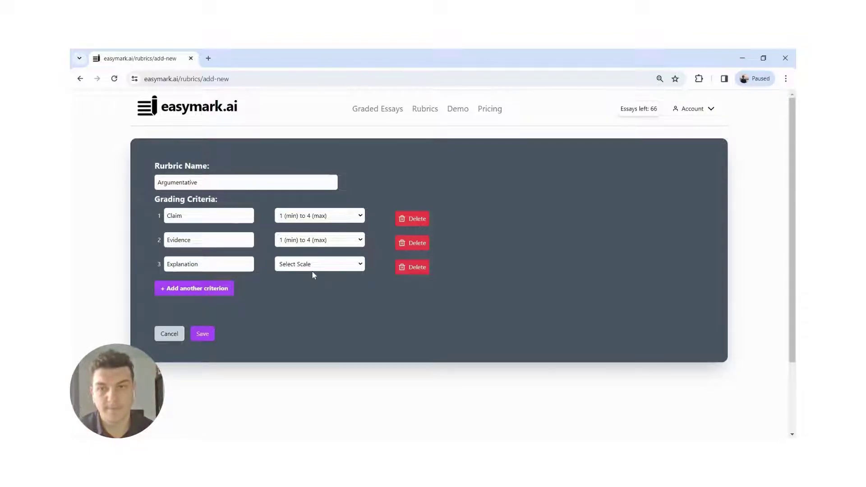
left_click(315, 275)
Add a fourth grading criterion named "Conclusion" with the scale 1 (min) to 4 (max)
left_click(209, 288)
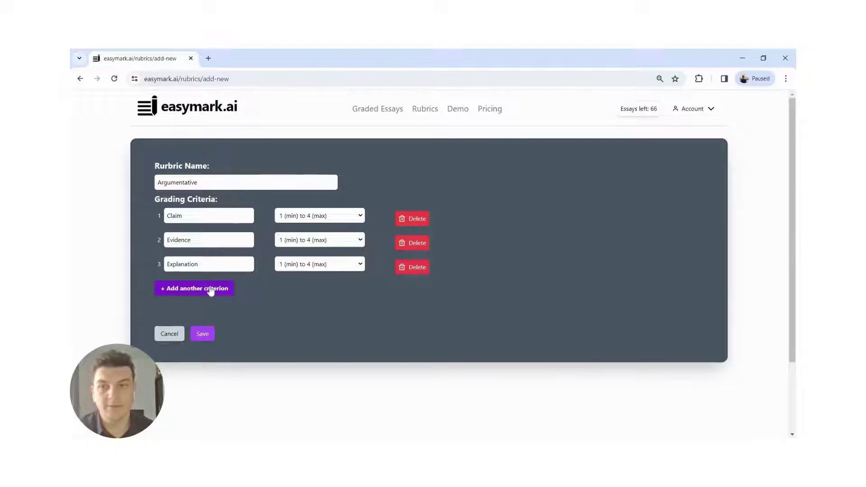
type("Cons")
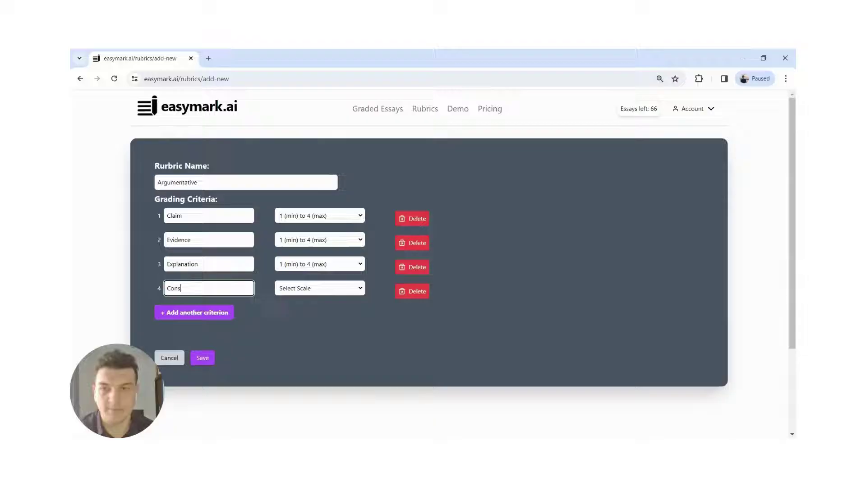
type("clusion")
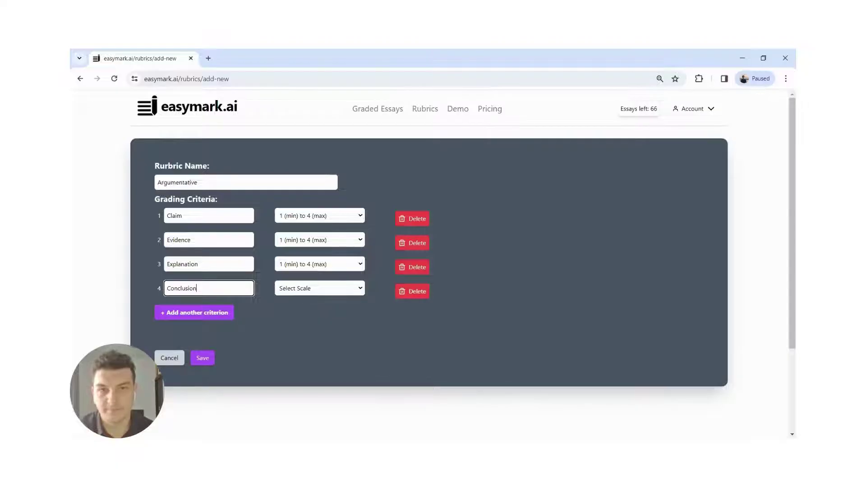
left_click(303, 291)
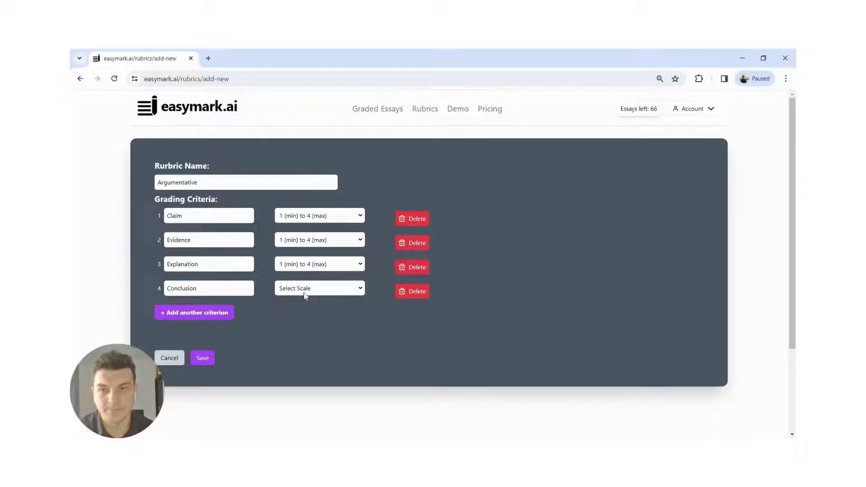
left_click(315, 306)
left_click(302, 323)
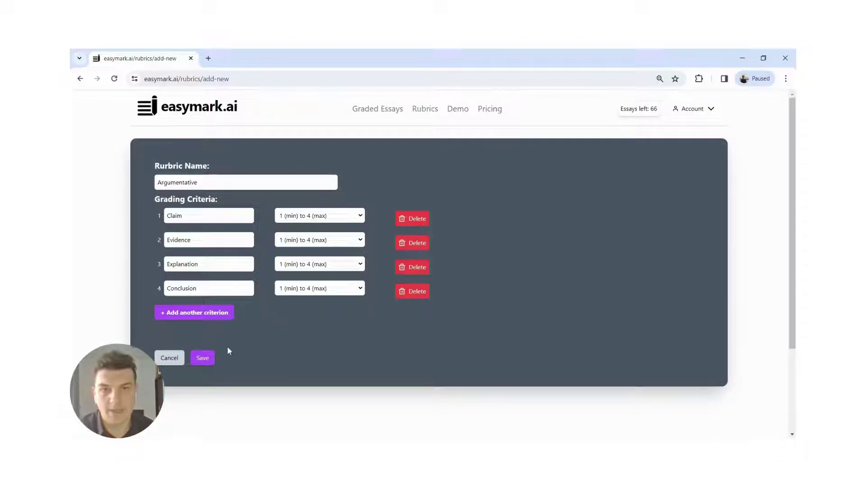
Save the Argumentative rubric and look over its grading criteria among the custom rubrics
left_click(202, 359)
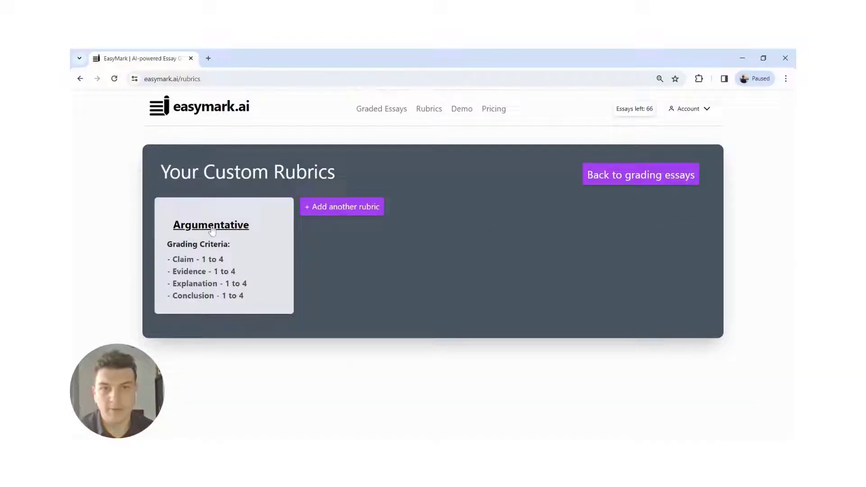
left_click_drag(239, 245, 249, 285)
left_click(249, 285)
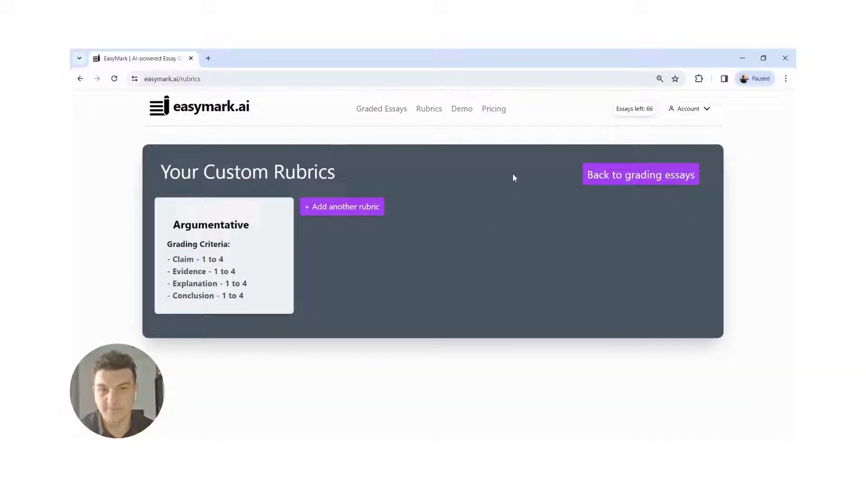
Return to the essay grading form and turn off the default rubrics in favour of the custom Argumentative rubric
left_click(652, 177)
scroll(318, 277, "down", 2)
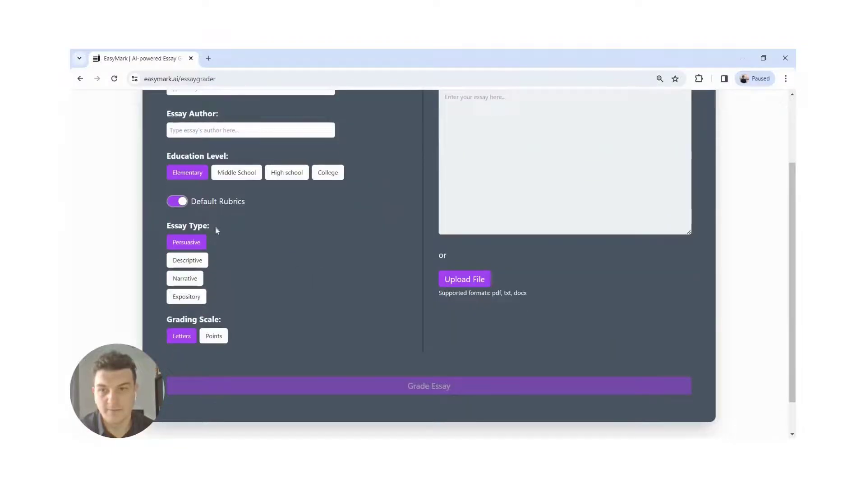
left_click(178, 201)
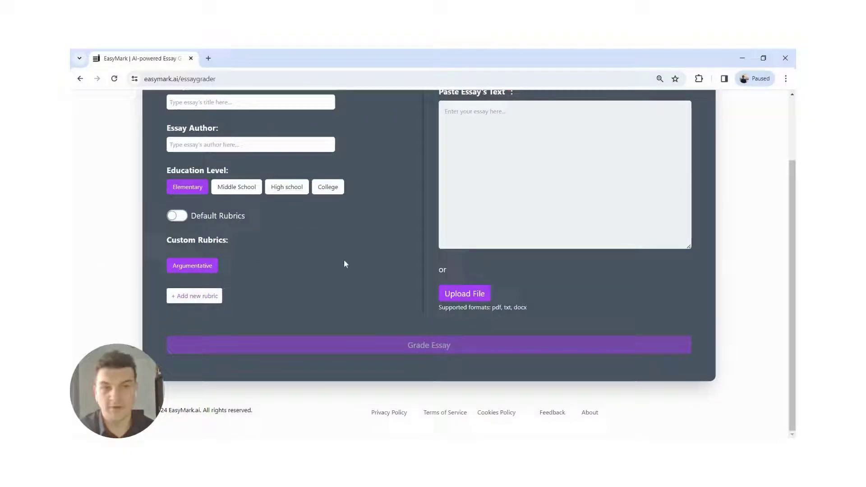
Open the site's feedback and contact page from the essay grading form
scroll(412, 236, "up", 2)
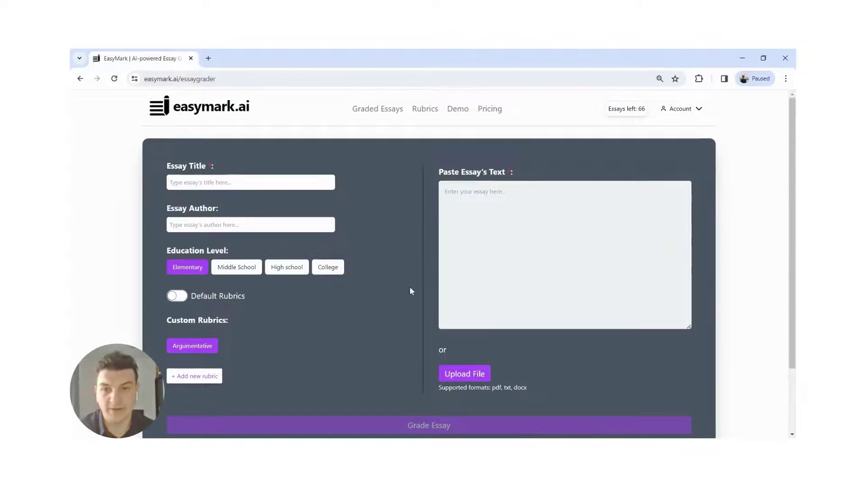
scroll(410, 288, "down", 3)
left_click(553, 413)
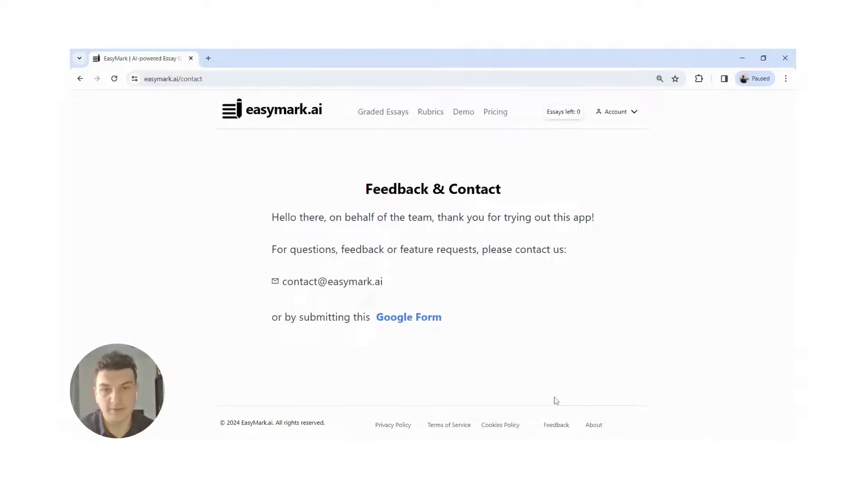